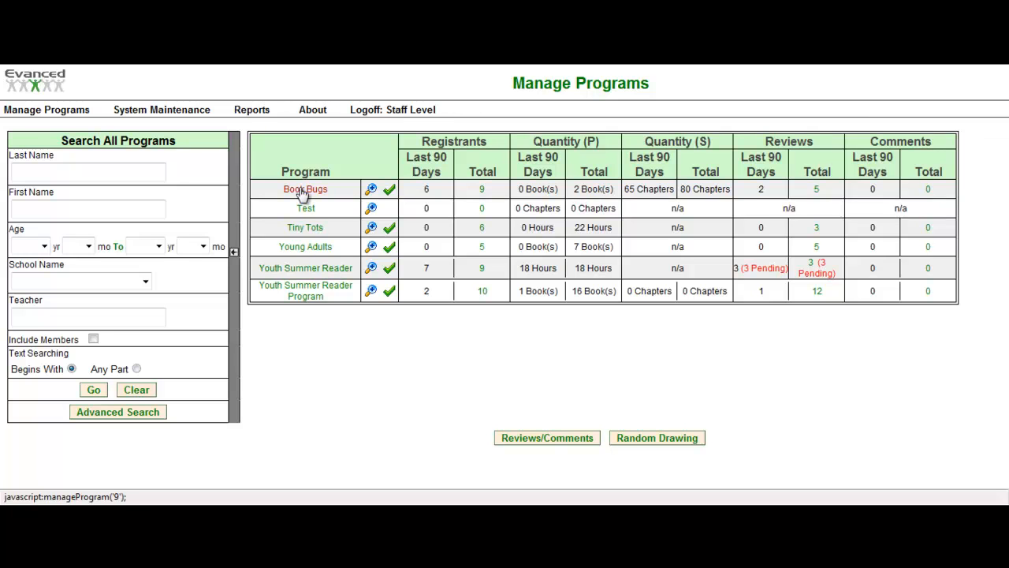
Open the Youth Summer Reader program and start a full registration for a new patron
left_click(298, 270)
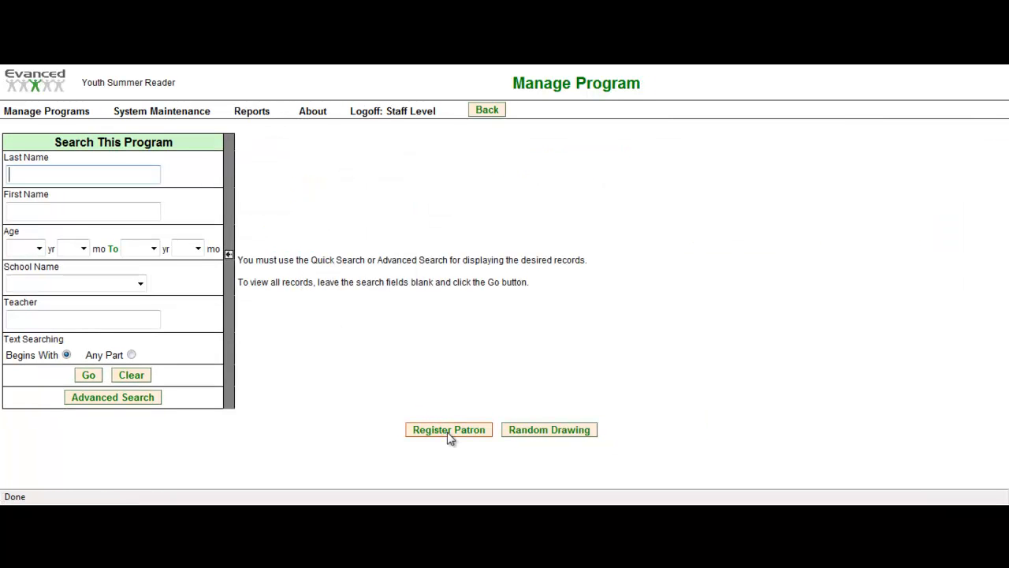
left_click(57, 111)
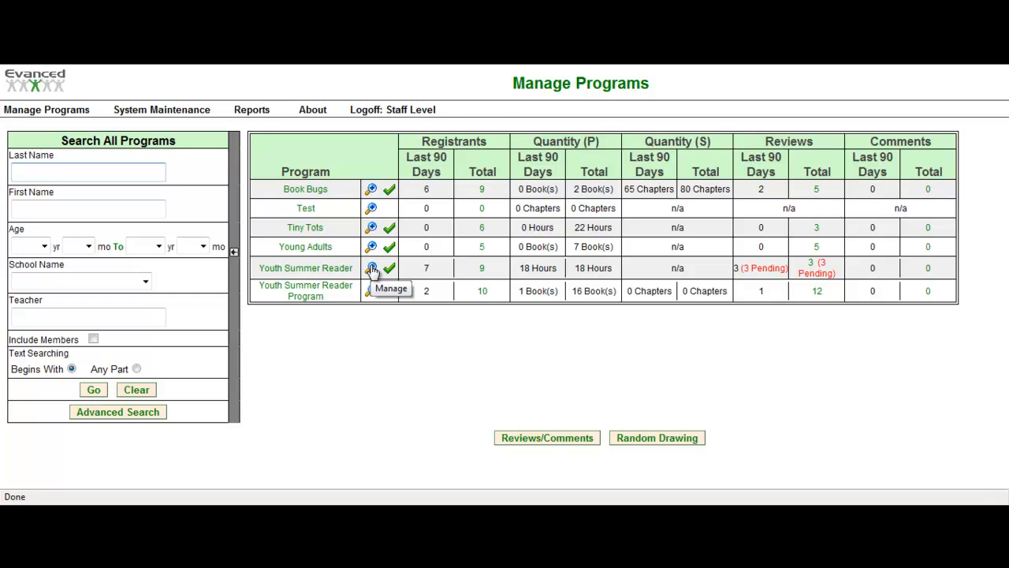
left_click(371, 269)
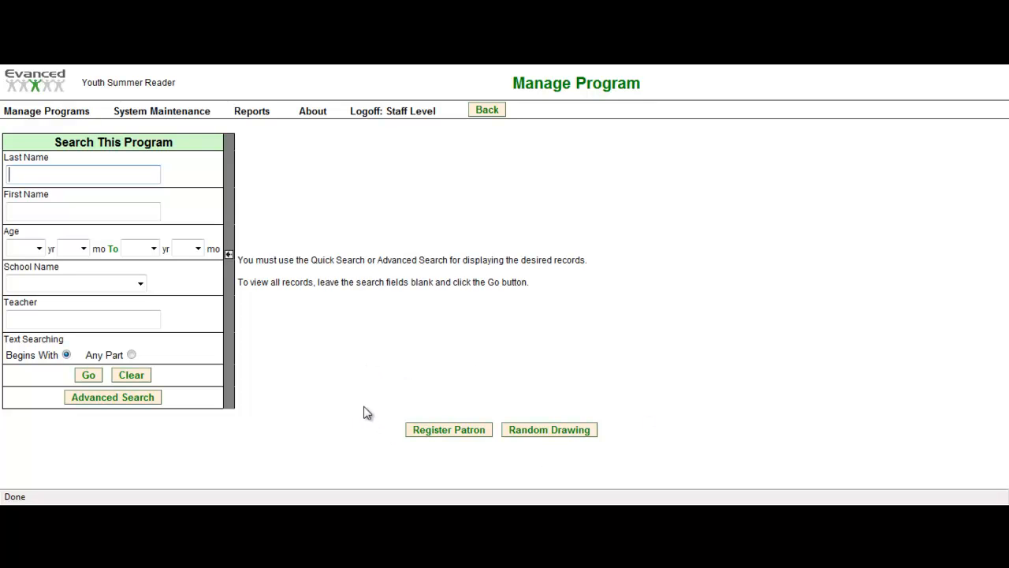
left_click(425, 430)
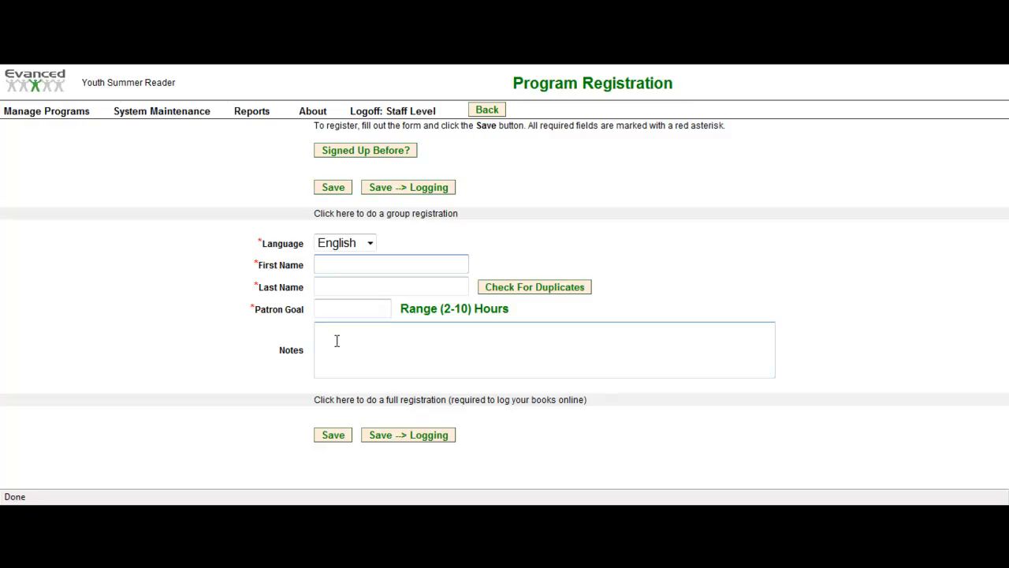
left_click(444, 403)
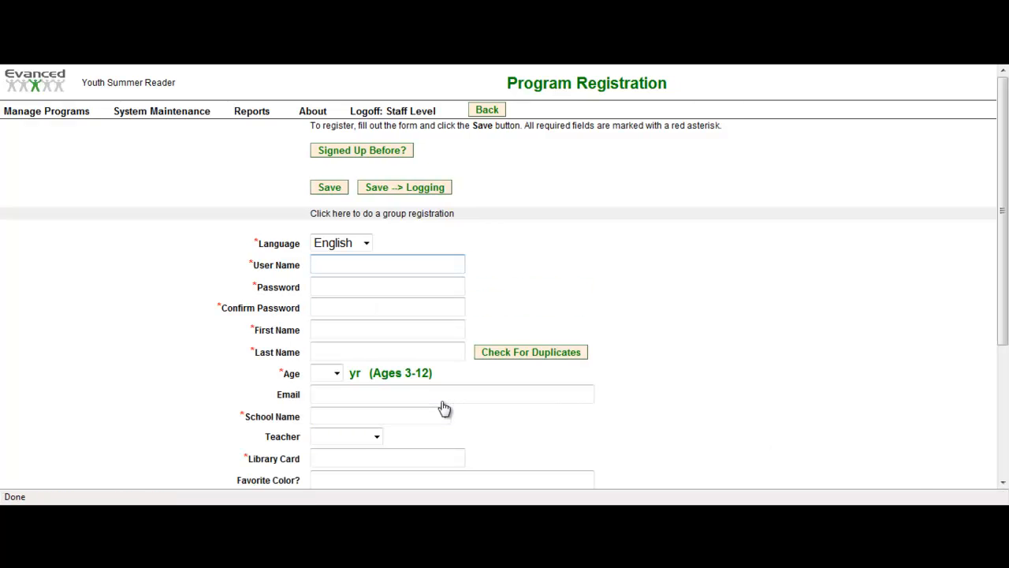
scroll(444, 408, "down", 3)
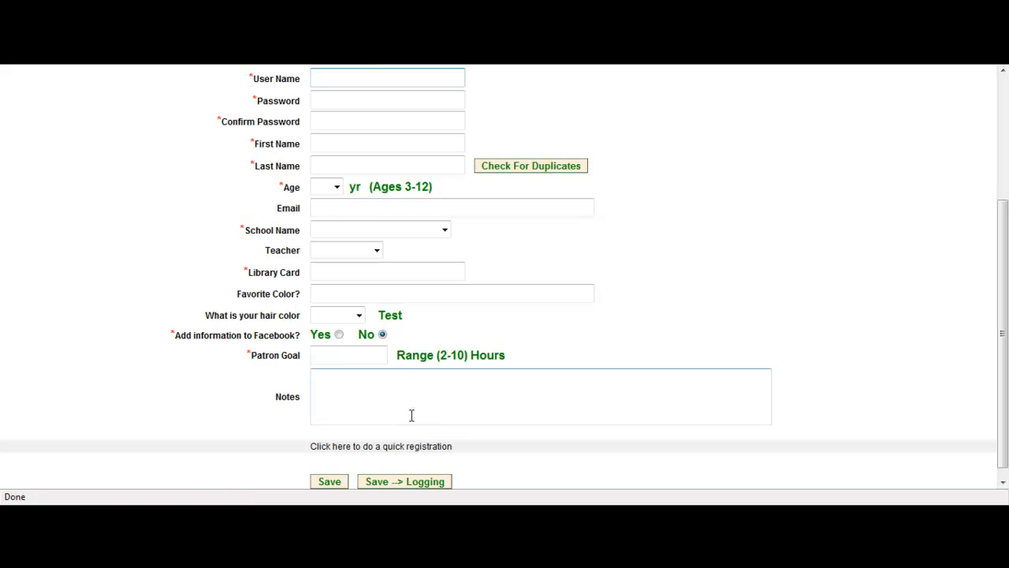
scroll(394, 326, "up", 3)
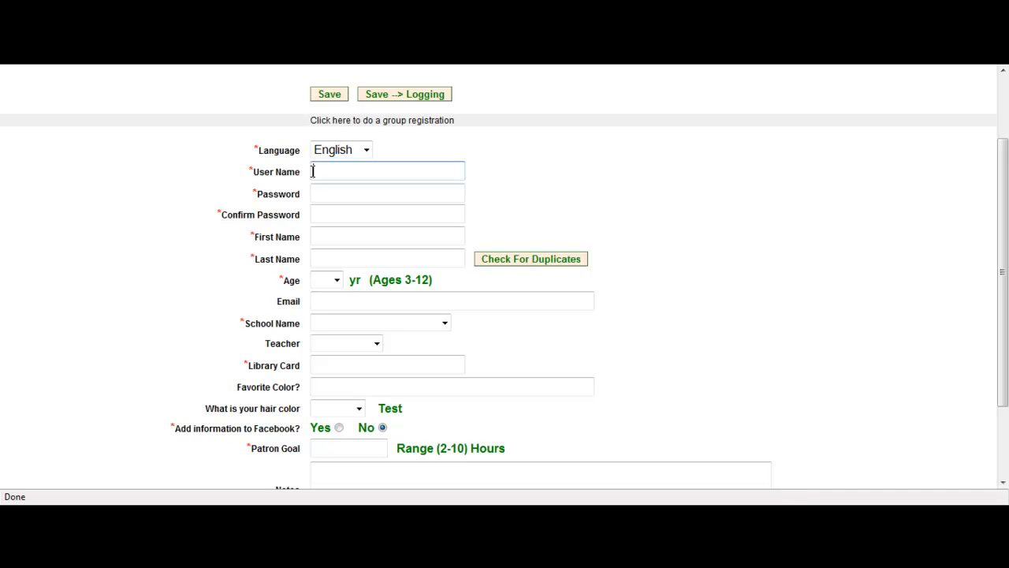
Enter the patron's user name, the account password with its confirmation, and the patron's first and last names
type("swhite")
key("Tab")
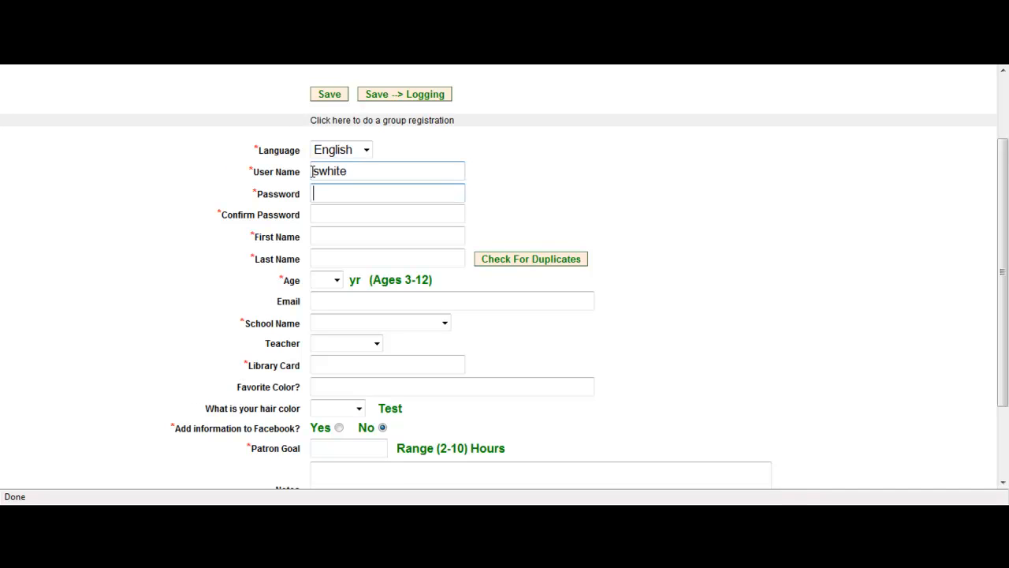
type("•••••")
key("Tab")
type("•••••")
key("Tab")
type("Snow")
key("Tab")
type("White")
key("Tab")
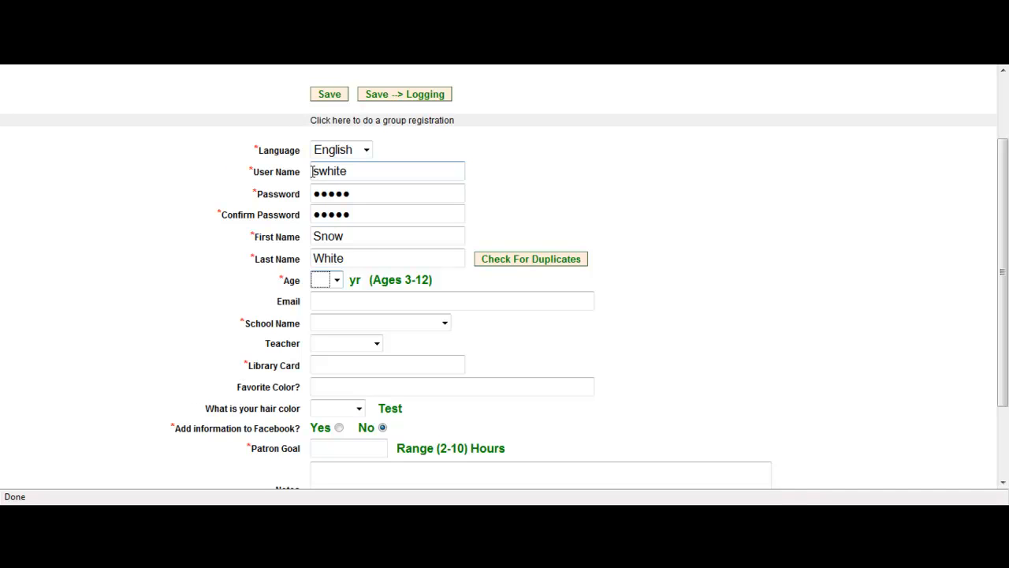
Set age 7, school Franklin Central School, the teacher, the library card number, favorite color Pink and hair color blonde
left_click(338, 281)
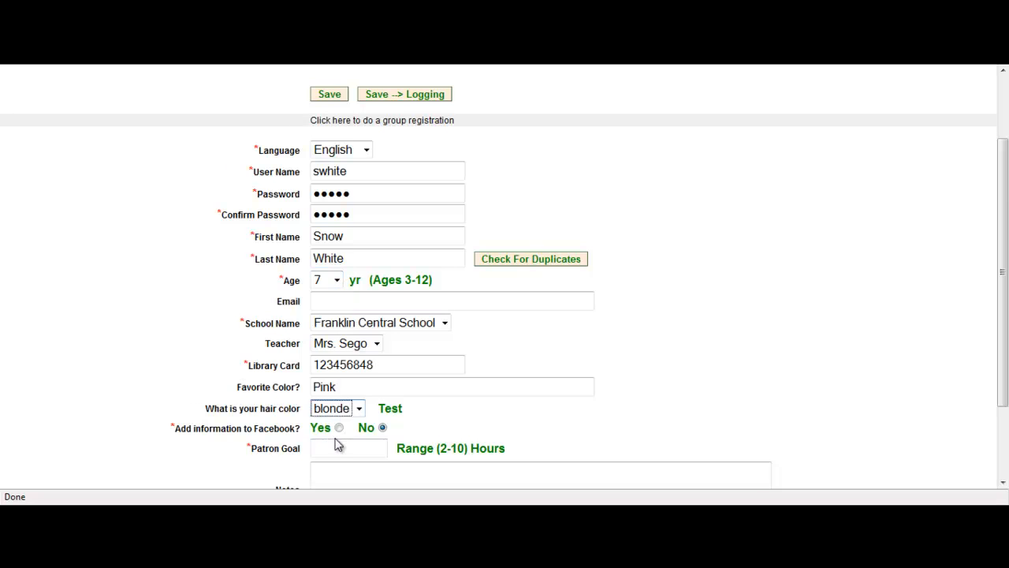
left_click(337, 448)
scroll(394, 466, "down", 2)
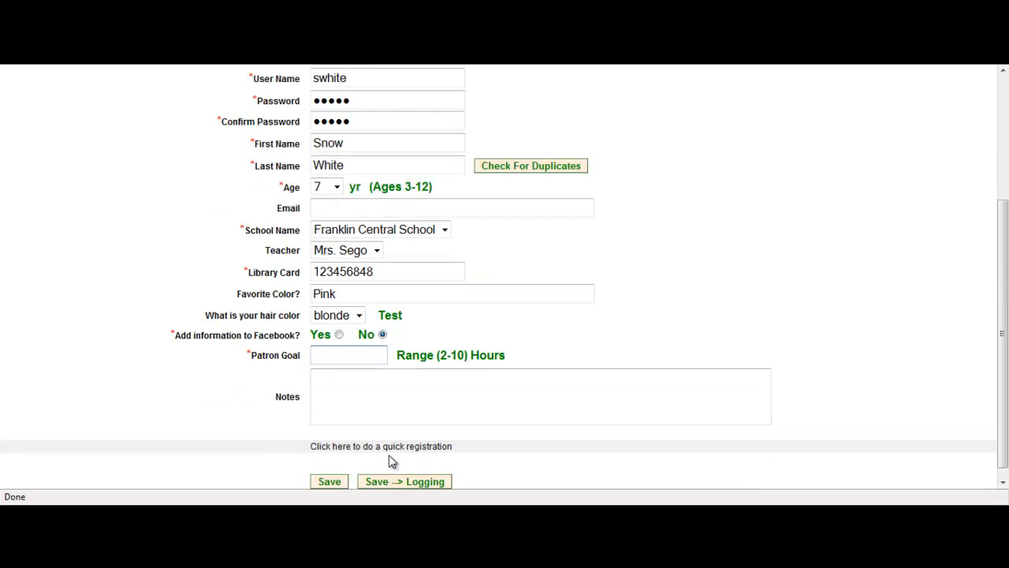
scroll(392, 461, "up", 2)
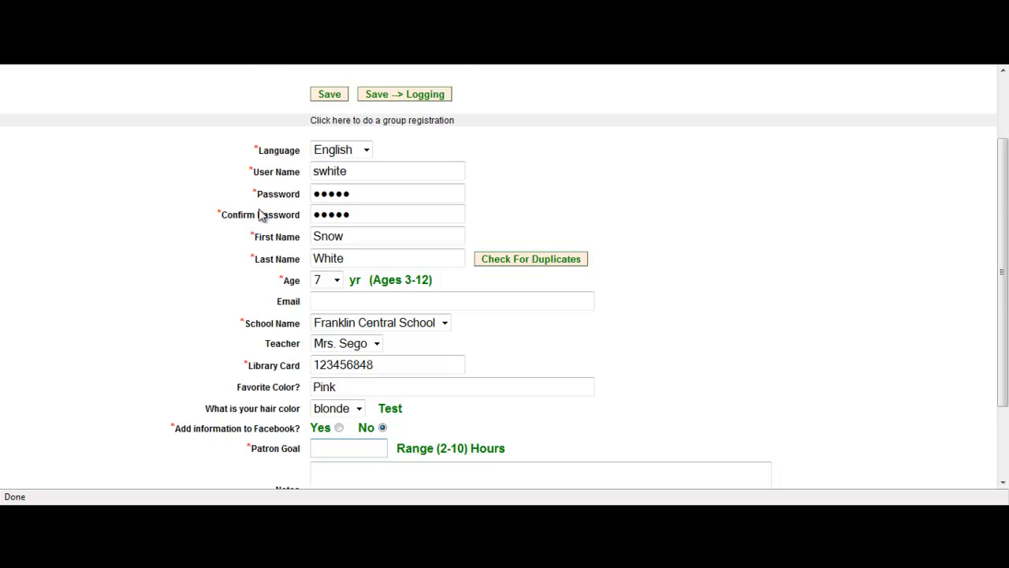
scroll(271, 245, "down", 3)
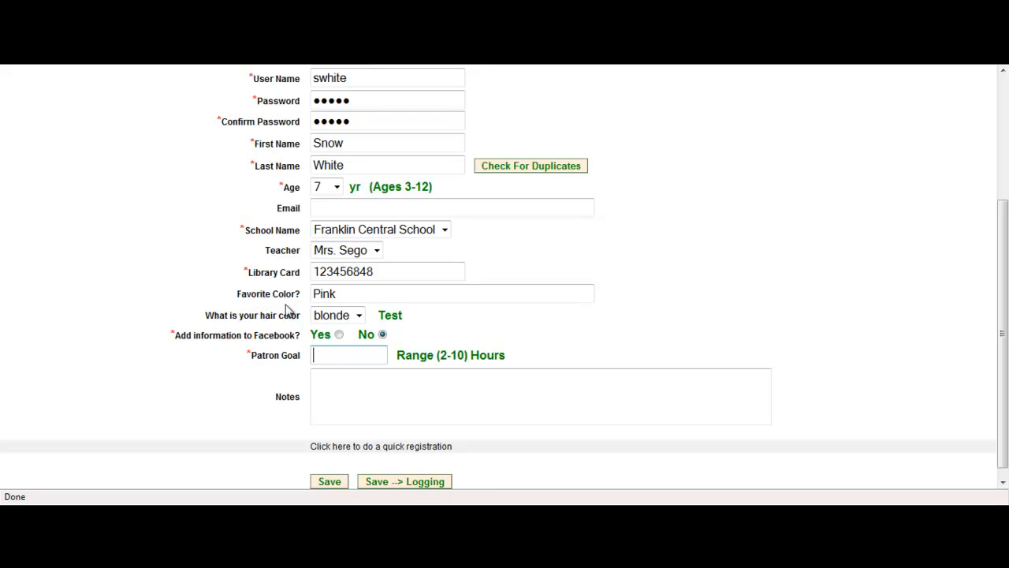
left_click_drag(341, 294, 312, 294)
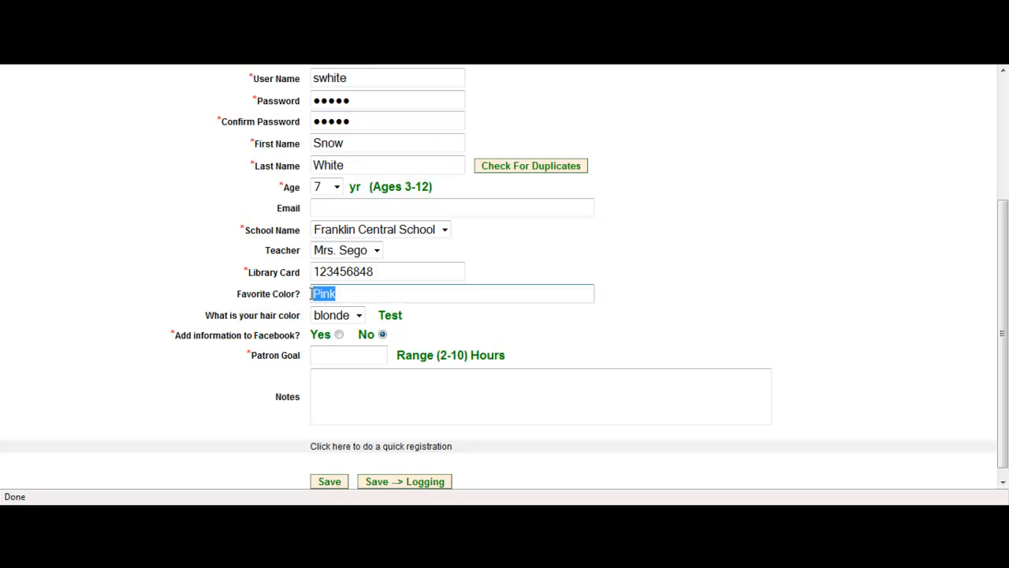
scroll(202, 324, "down", 1)
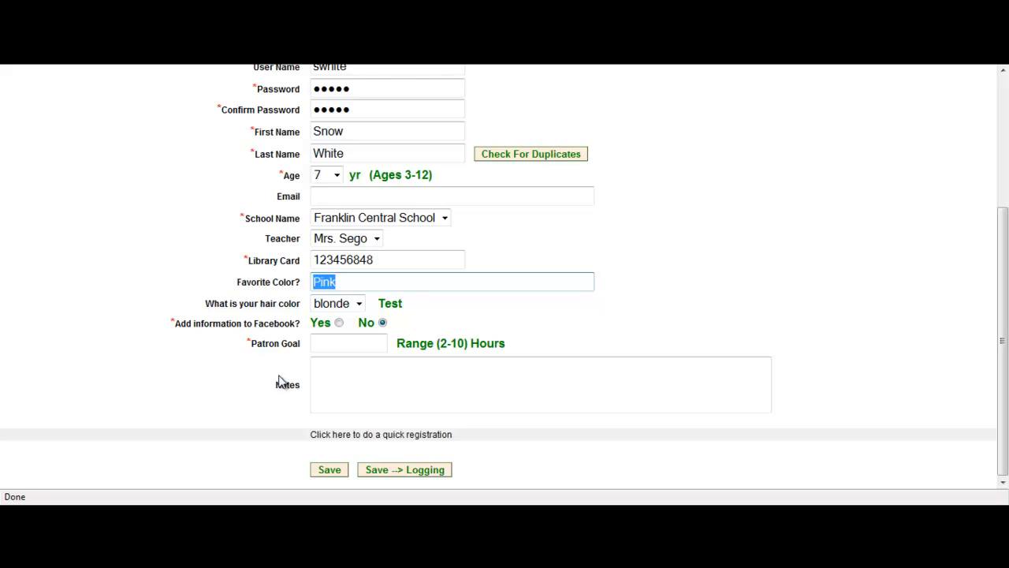
Set the patron goal to 10 hours
left_click(340, 342)
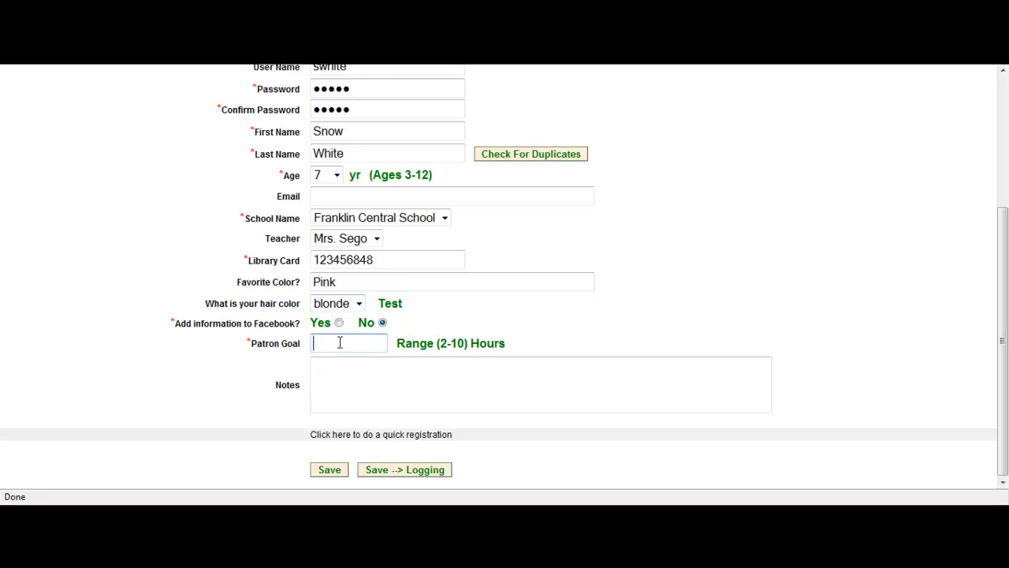
type("10")
key("Tab")
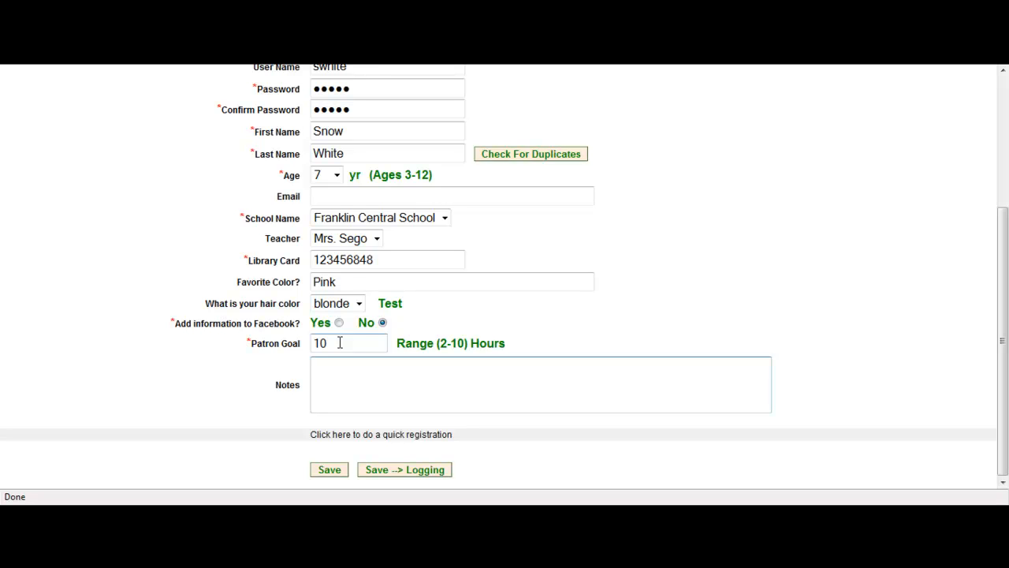
Check the new registration for duplicate patrons using the name, library card and user name, then close the search
scroll(492, 387, "up", 3)
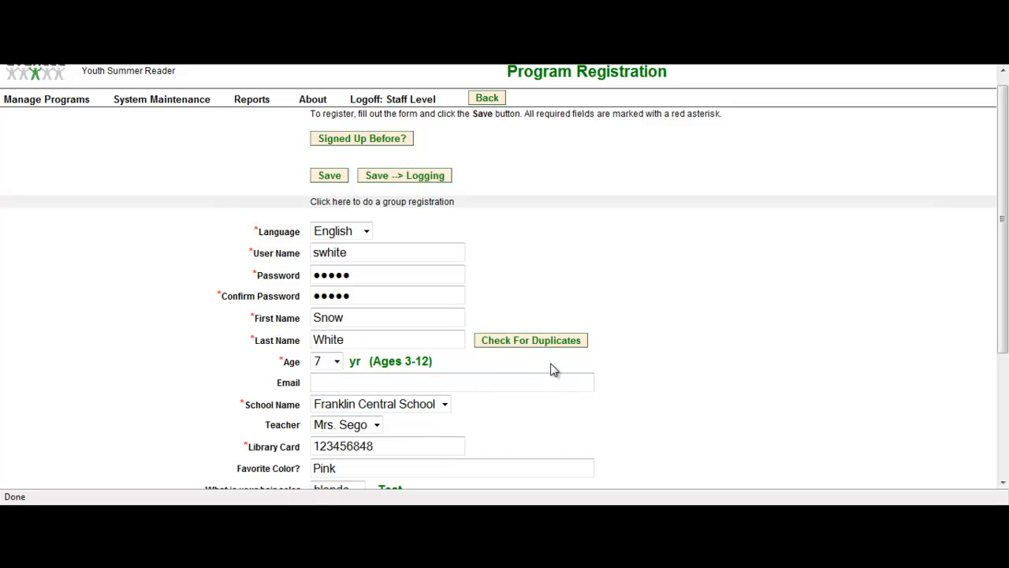
left_click(519, 341)
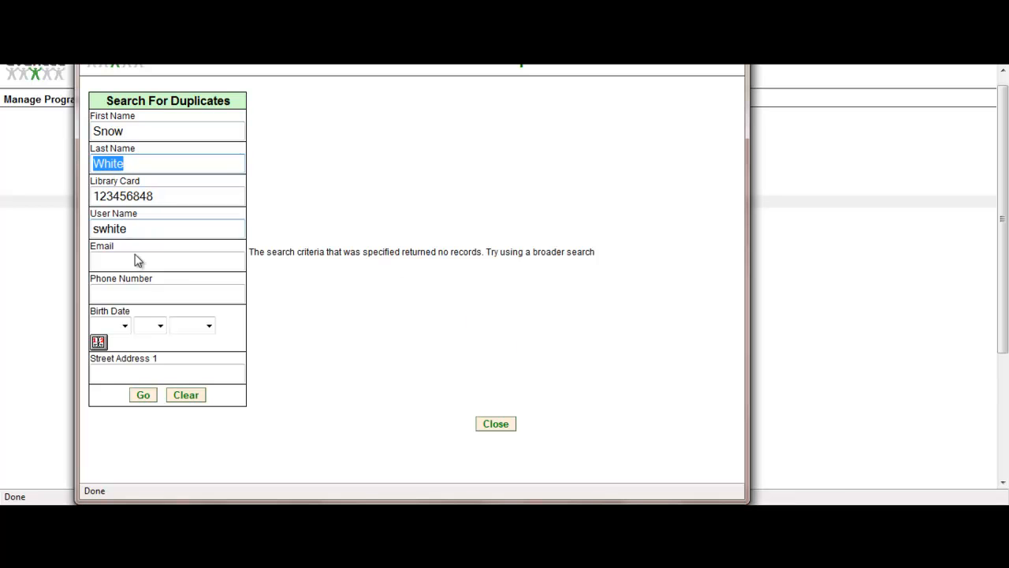
left_click(144, 397)
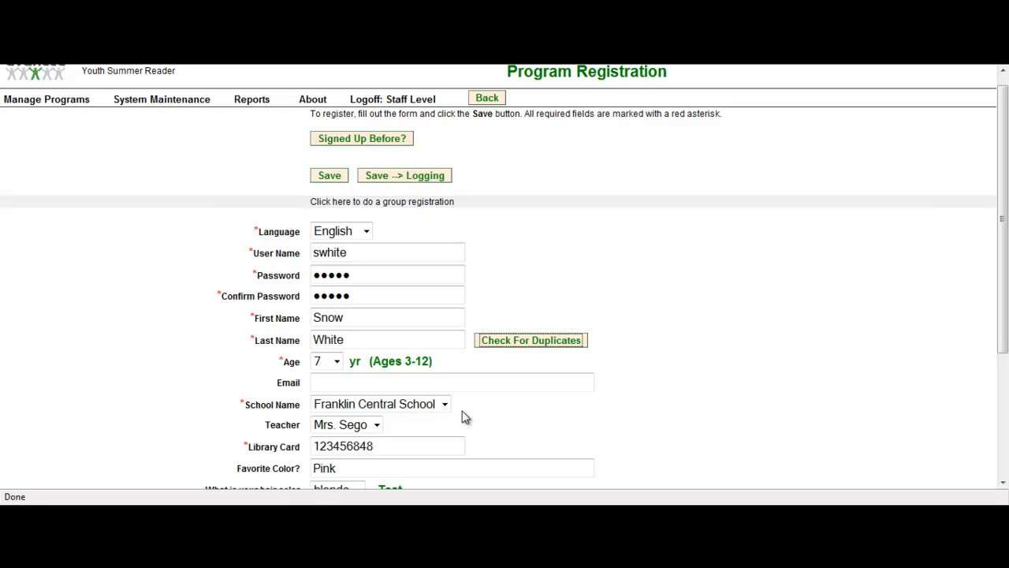
View the search for patrons who signed up before and close it without choosing a record
scroll(476, 404, "down", 5)
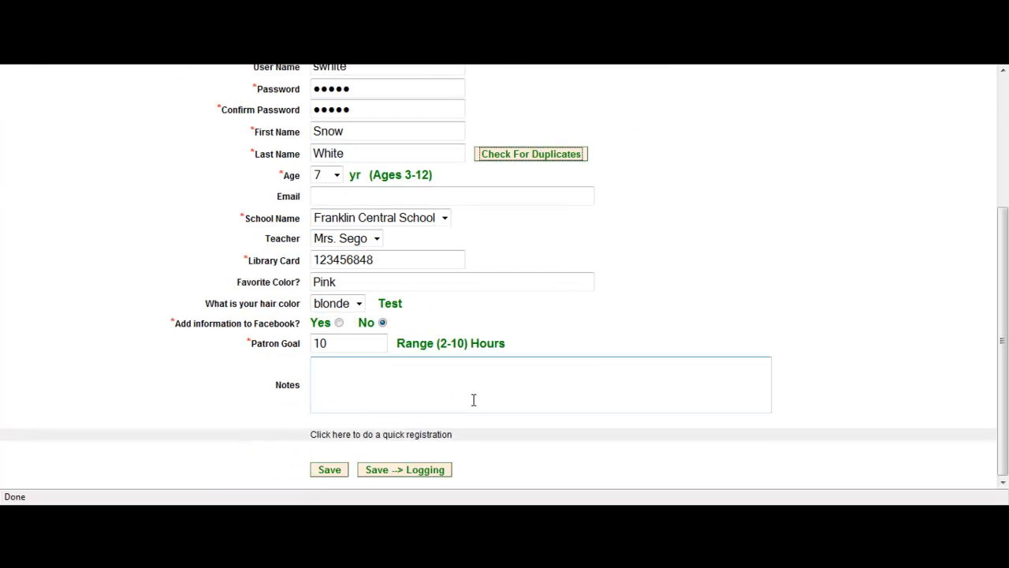
scroll(473, 401, "up", 5)
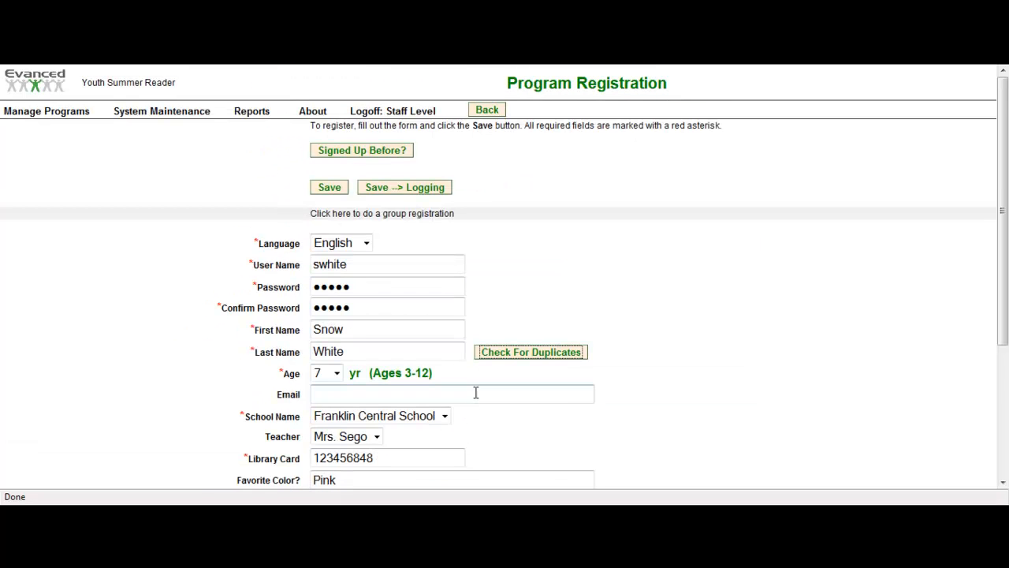
left_click(359, 151)
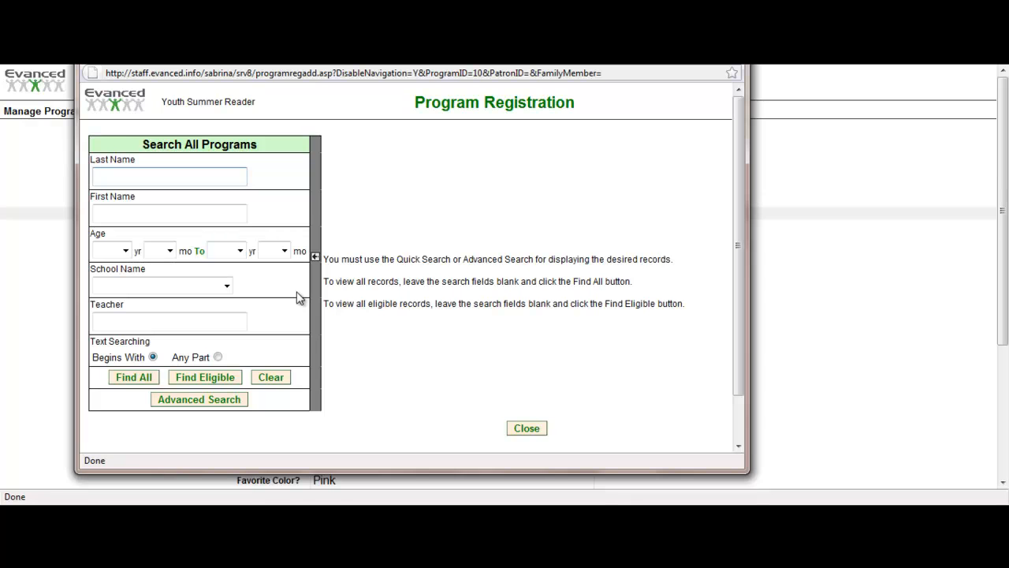
left_click(541, 432)
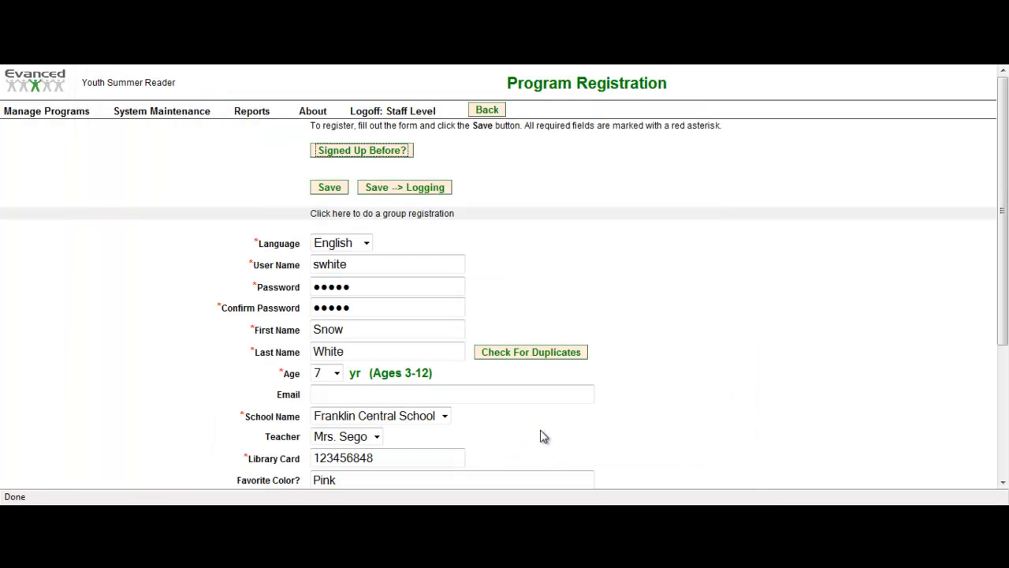
Save the registration, continue to the patron's log and dismiss the message
scroll(533, 434, "down", 5)
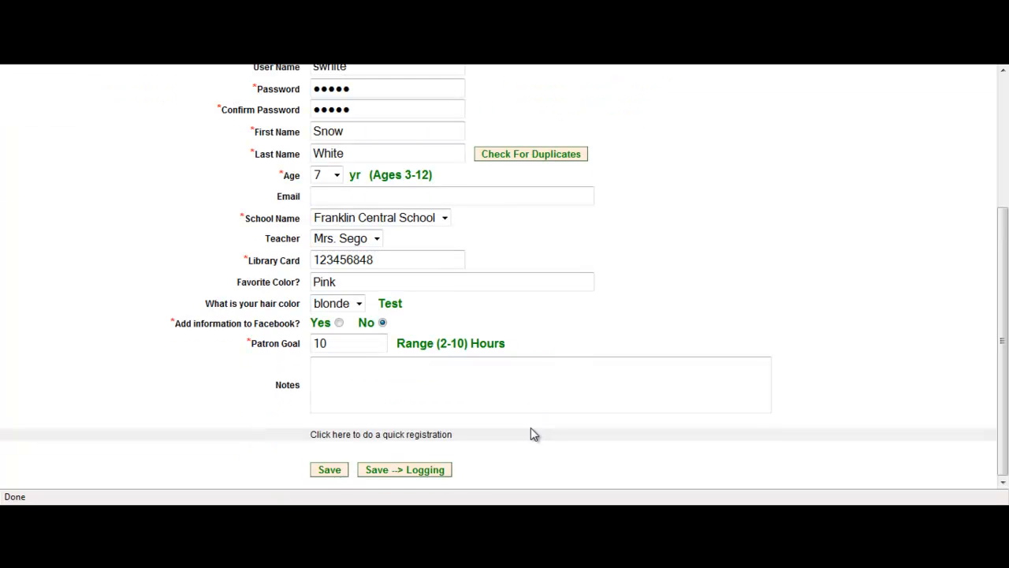
left_click(395, 472)
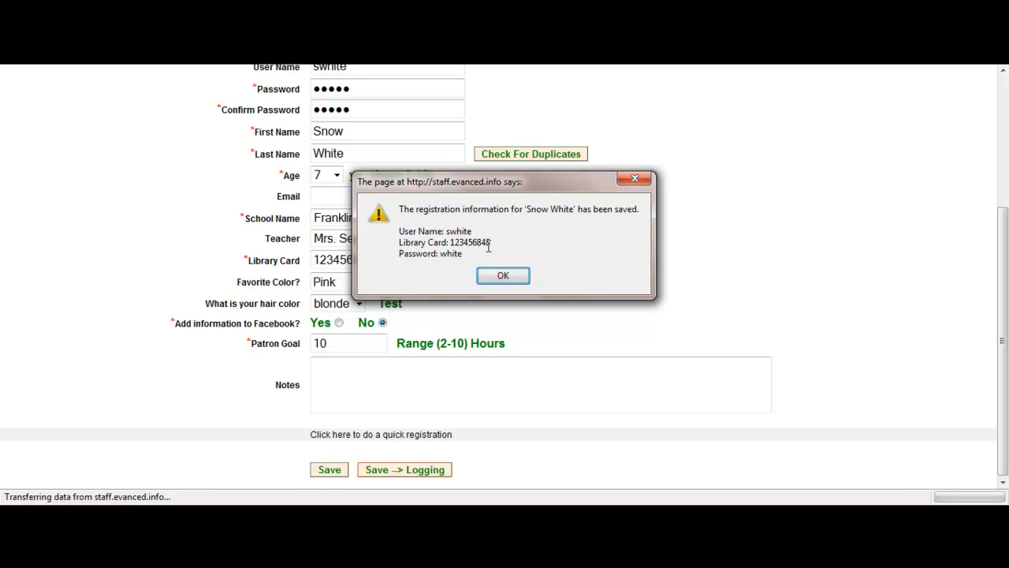
left_click(505, 276)
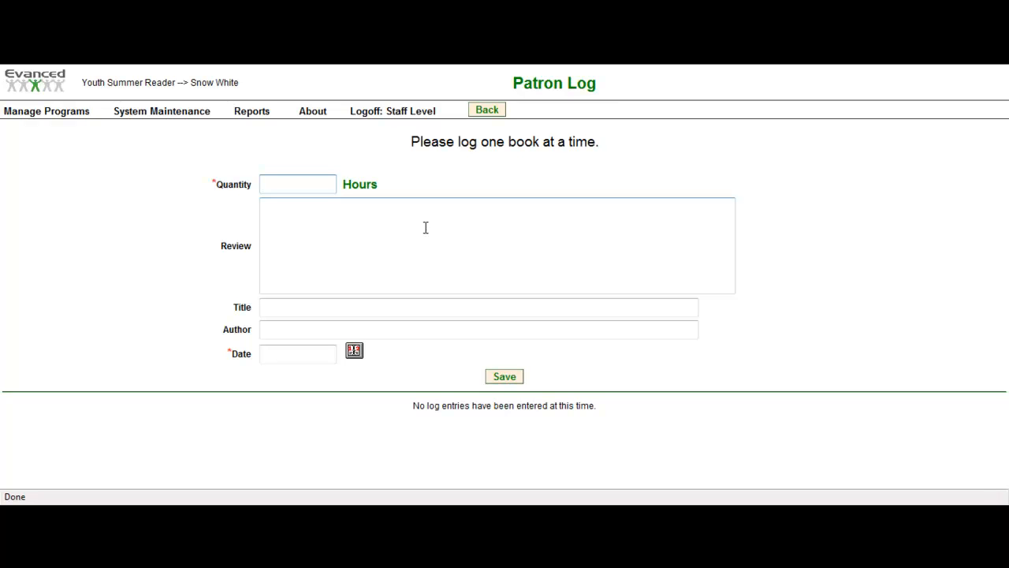
Open a new patron registration in the Book Bugs program and review the fields of its form
left_click(49, 113)
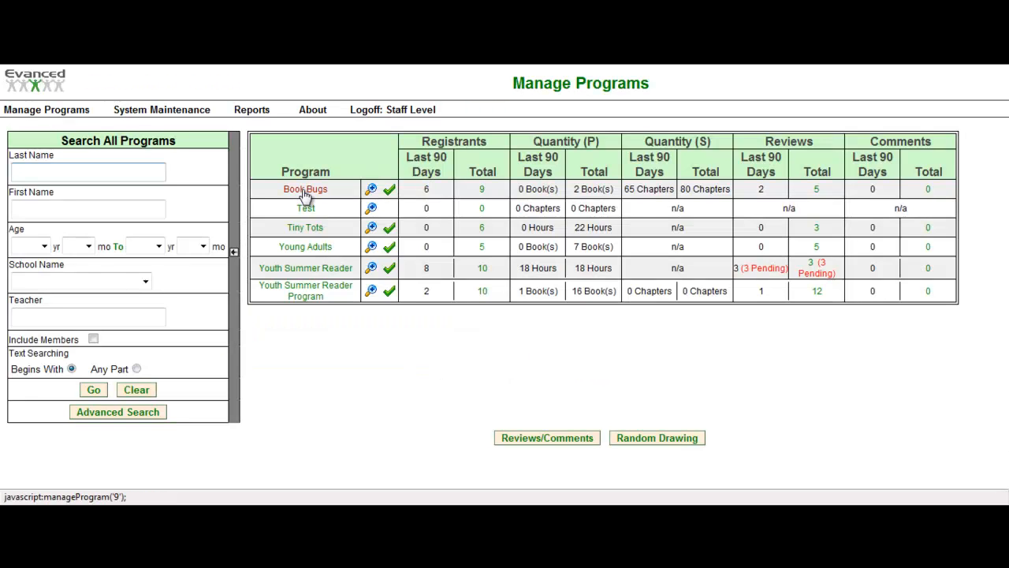
left_click(304, 192)
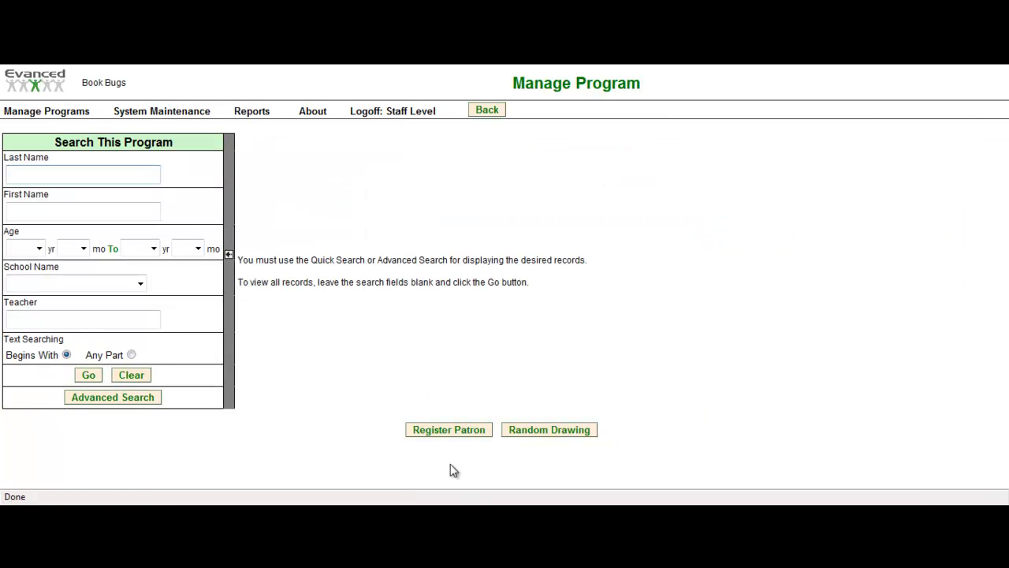
left_click(444, 433)
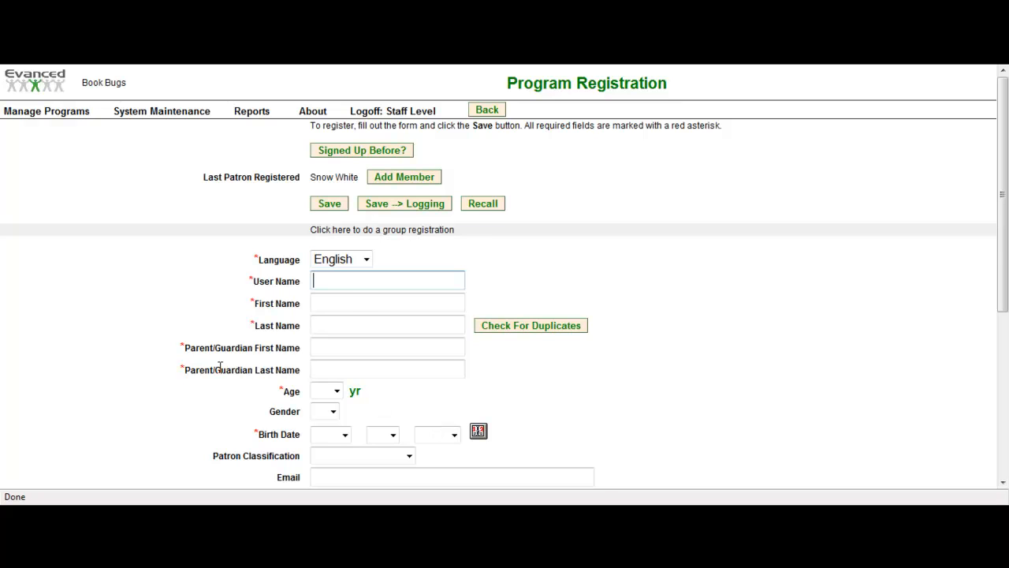
scroll(220, 367, "down", 4)
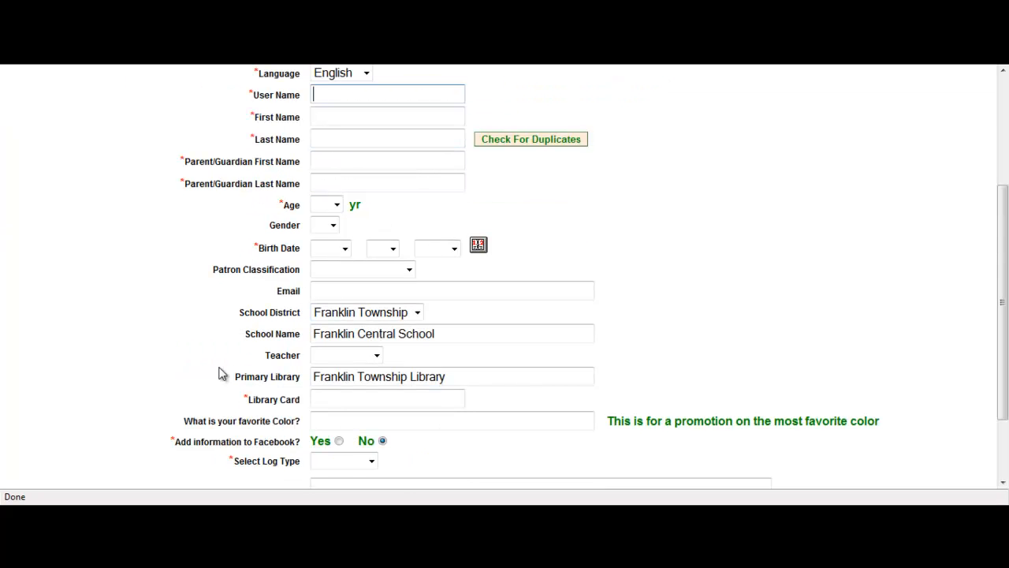
scroll(223, 373, "up", 2)
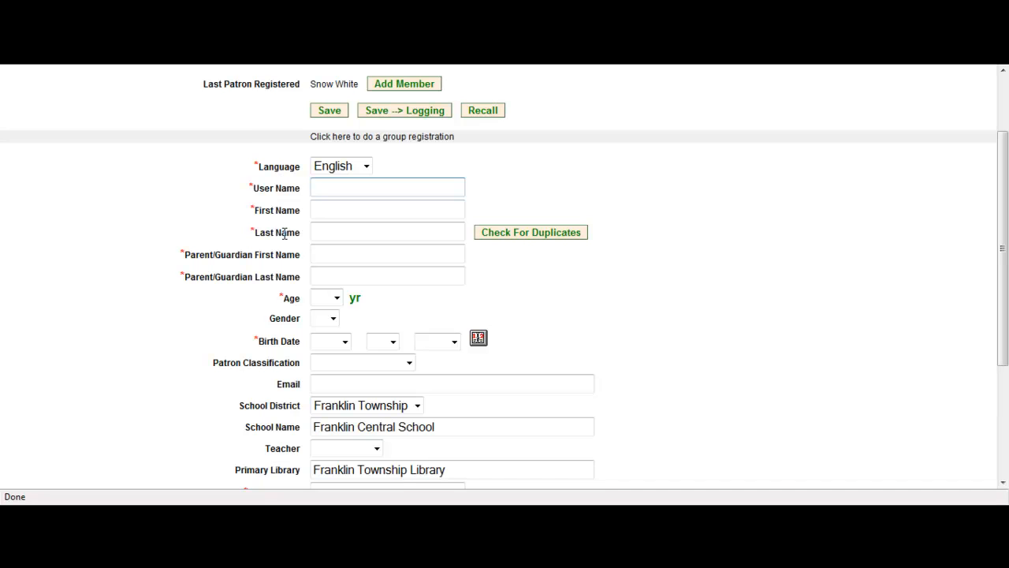
scroll(242, 327, "down", 4)
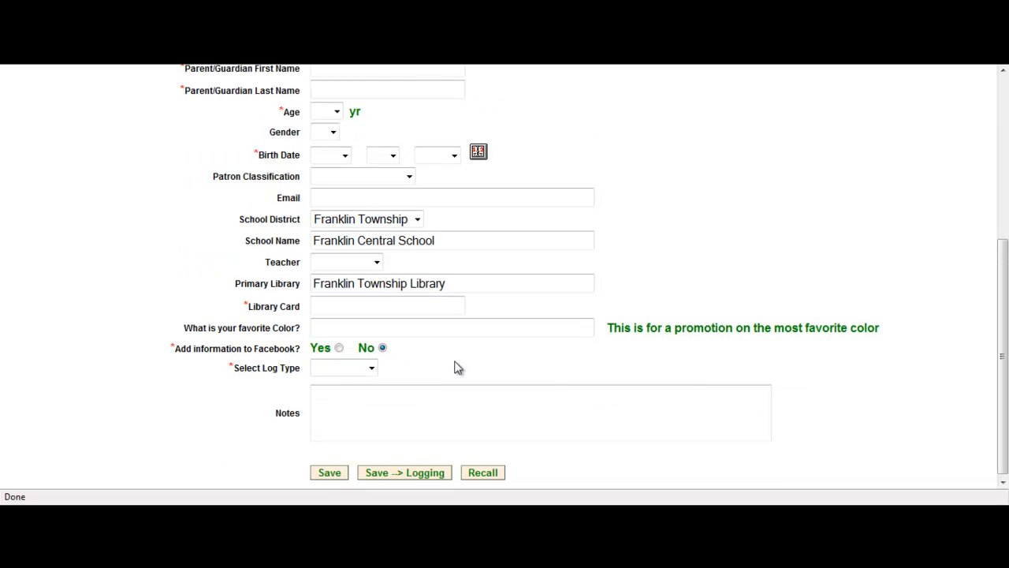
scroll(456, 367, "up", 4)
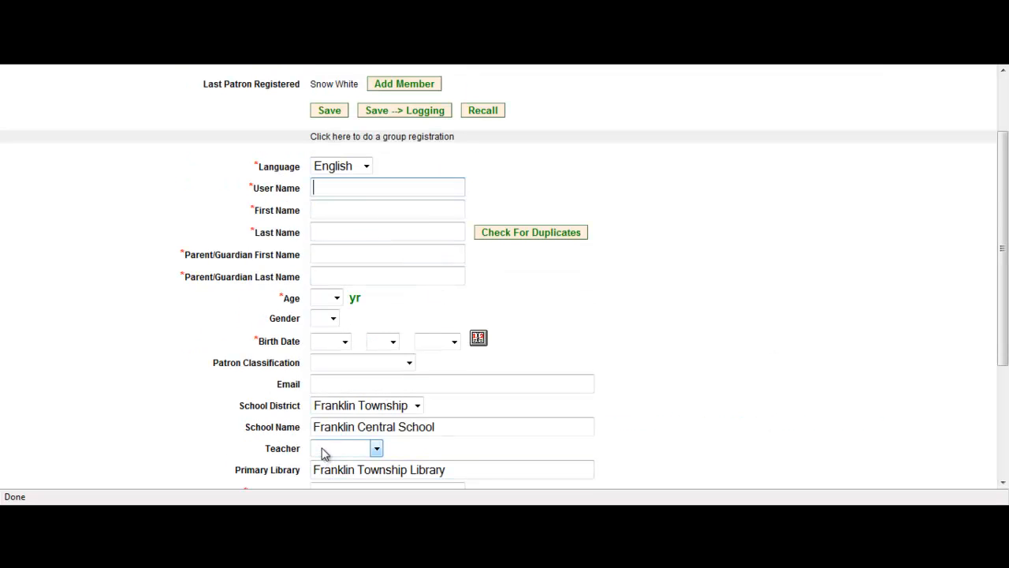
scroll(322, 454, "down", 2)
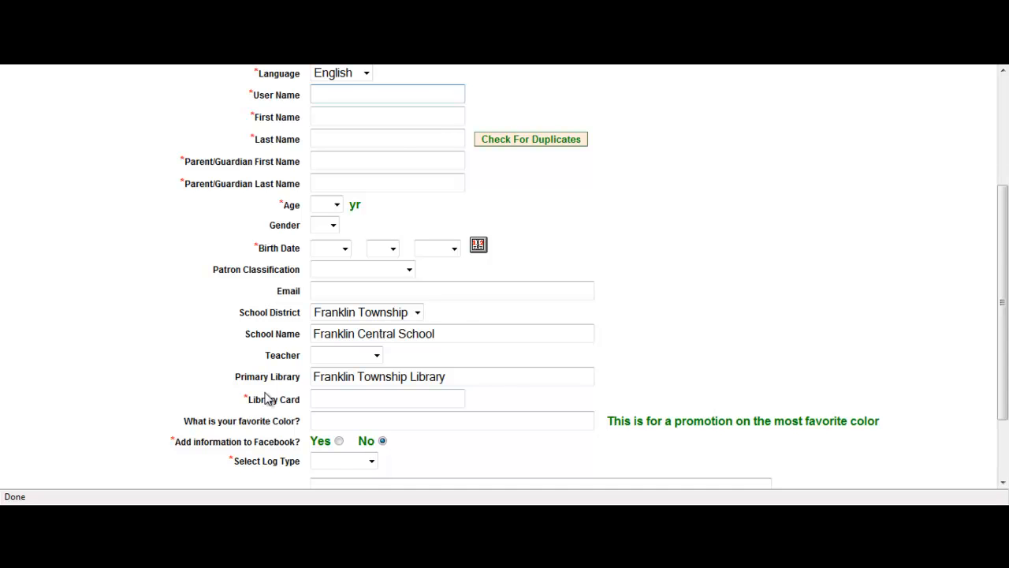
Recall the shared details of the last registered patron into the blank Book Bugs registration form
scroll(268, 398, "up", 2)
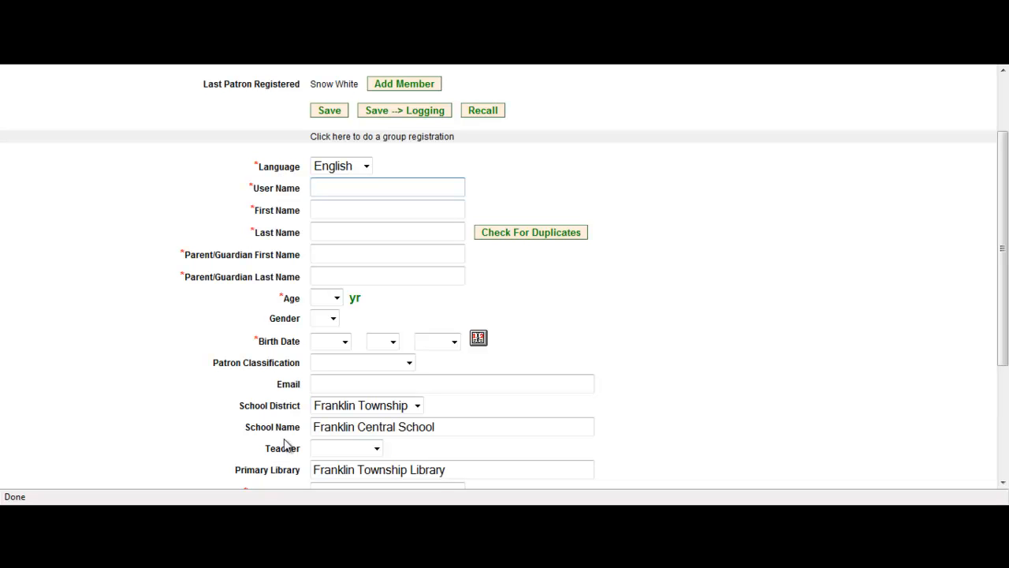
scroll(264, 417, "up", 2)
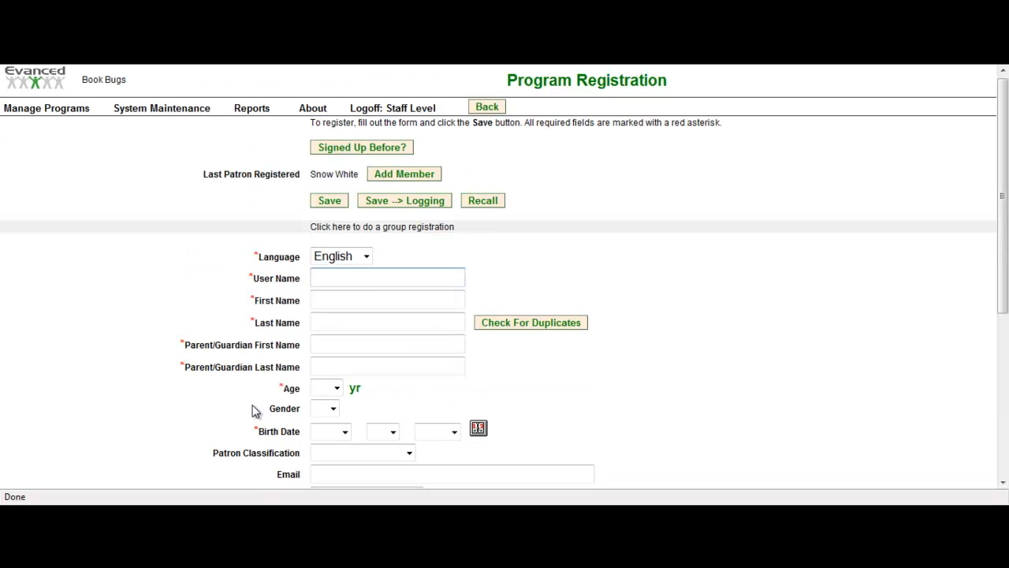
left_click(483, 203)
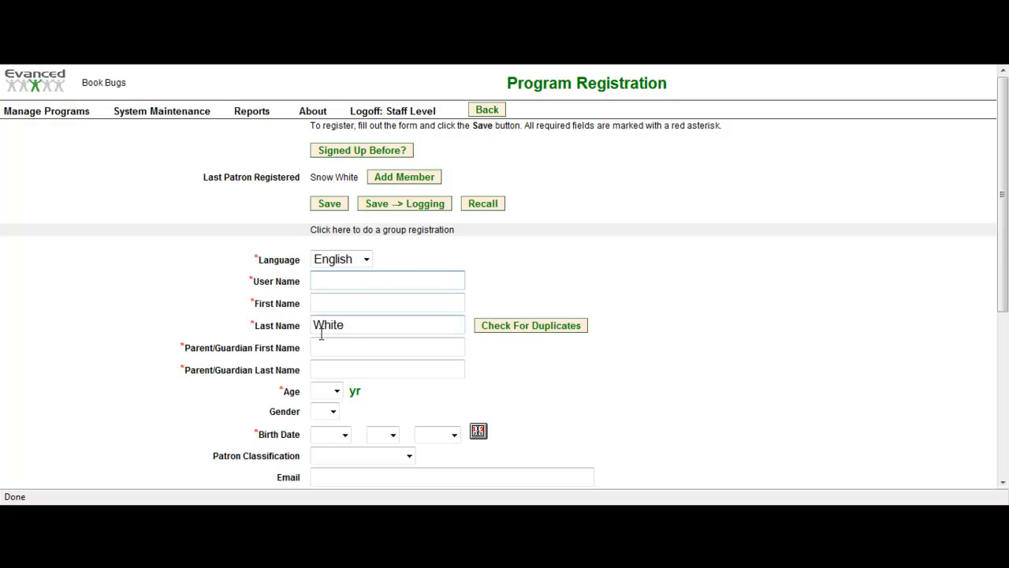
Examine the recalled registration, highlighting the last name and library card entries, and return to the First Name field
scroll(321, 333, "down", 2)
scroll(323, 335, "up", 1)
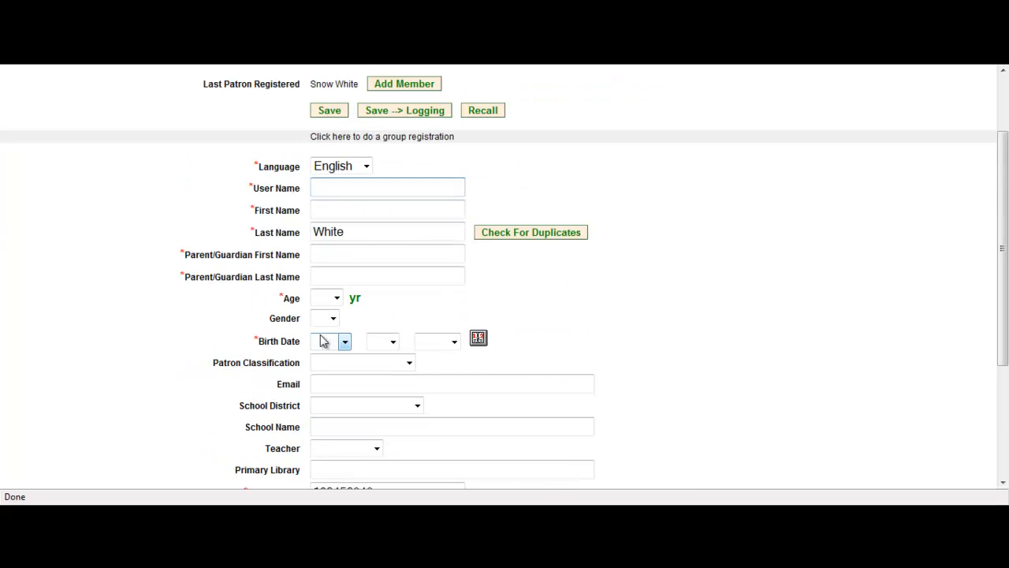
scroll(321, 341, "down", 1)
left_click_drag(361, 144, 221, 144)
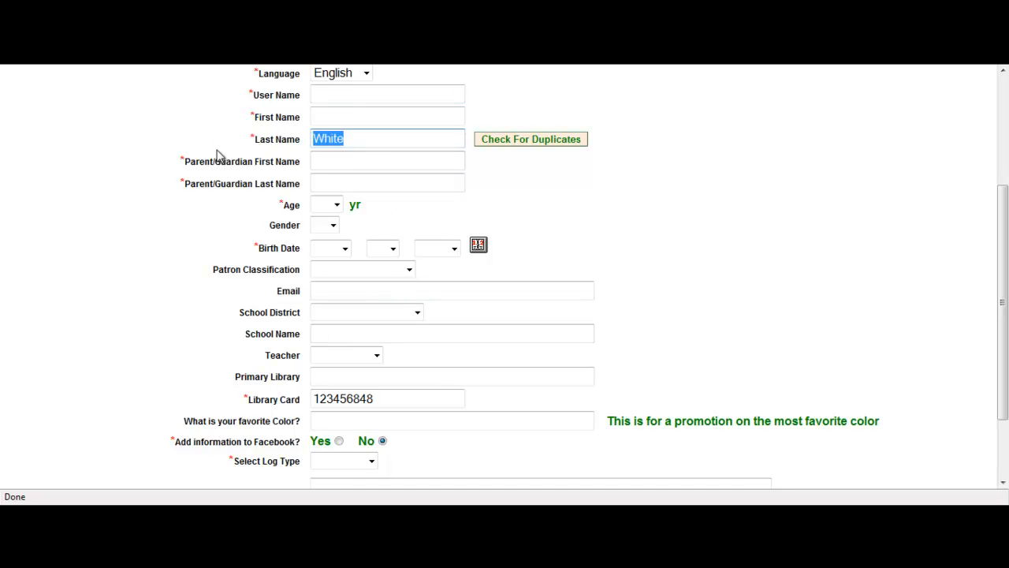
left_click_drag(401, 399, 230, 384)
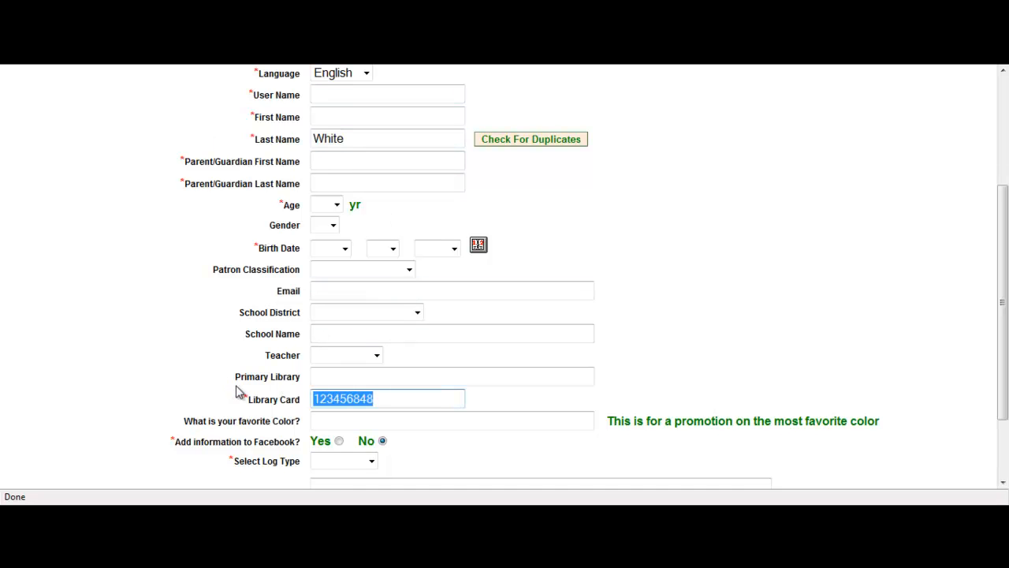
scroll(244, 394, "up", 2)
left_click(337, 302)
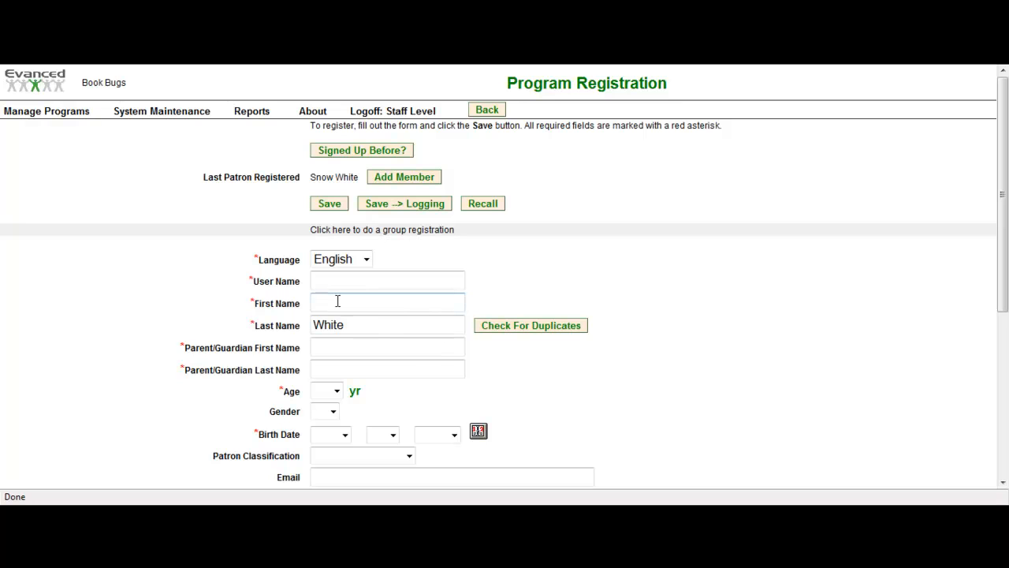